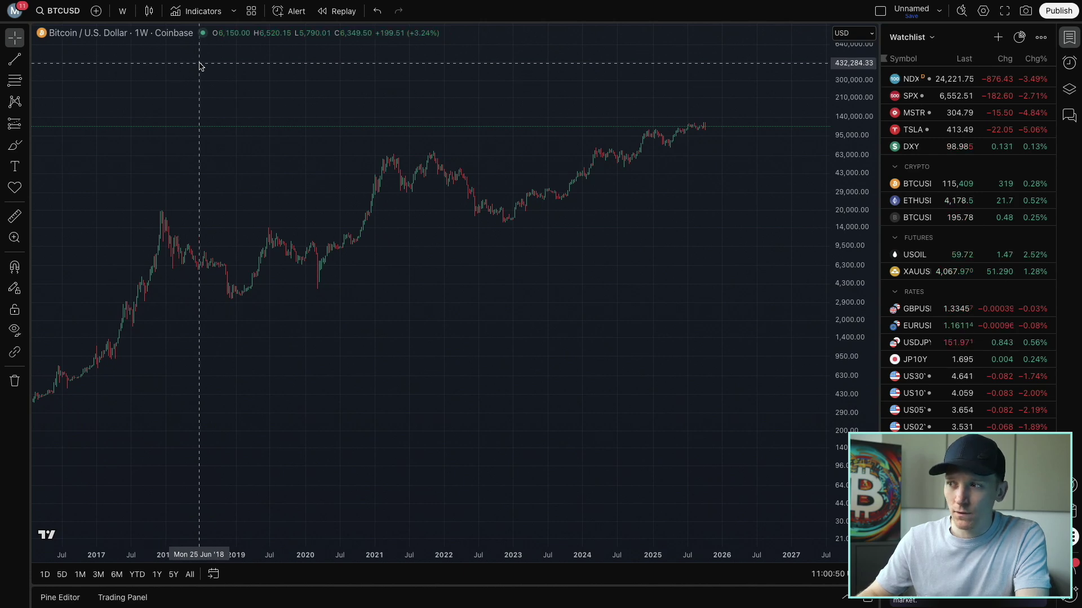
Search indicators for 'moving' and mark Moving Average Exponential as a favourite.
left_click(198, 13)
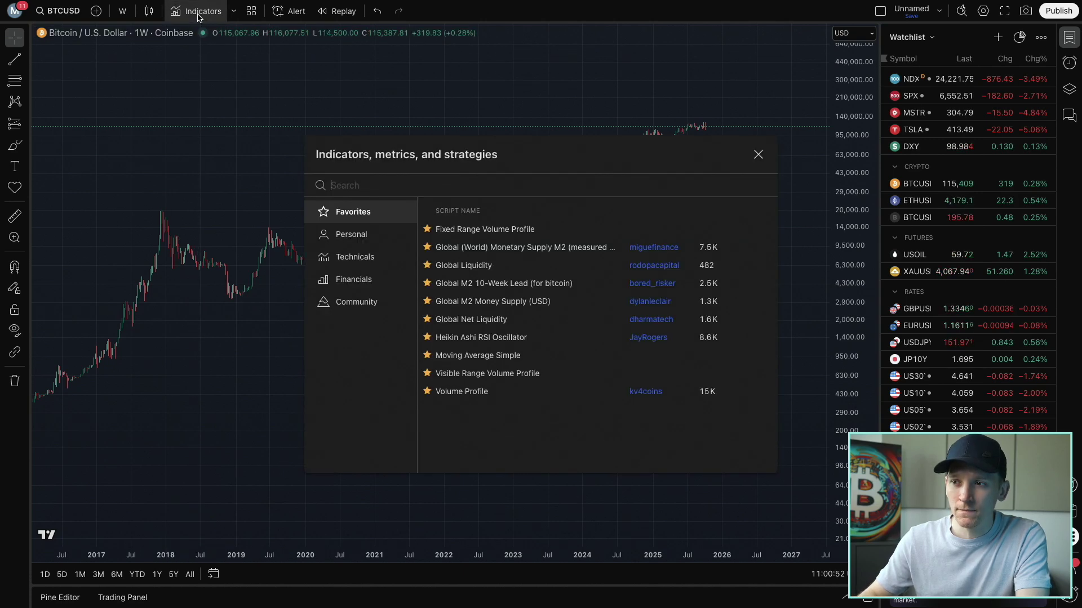
type("moving")
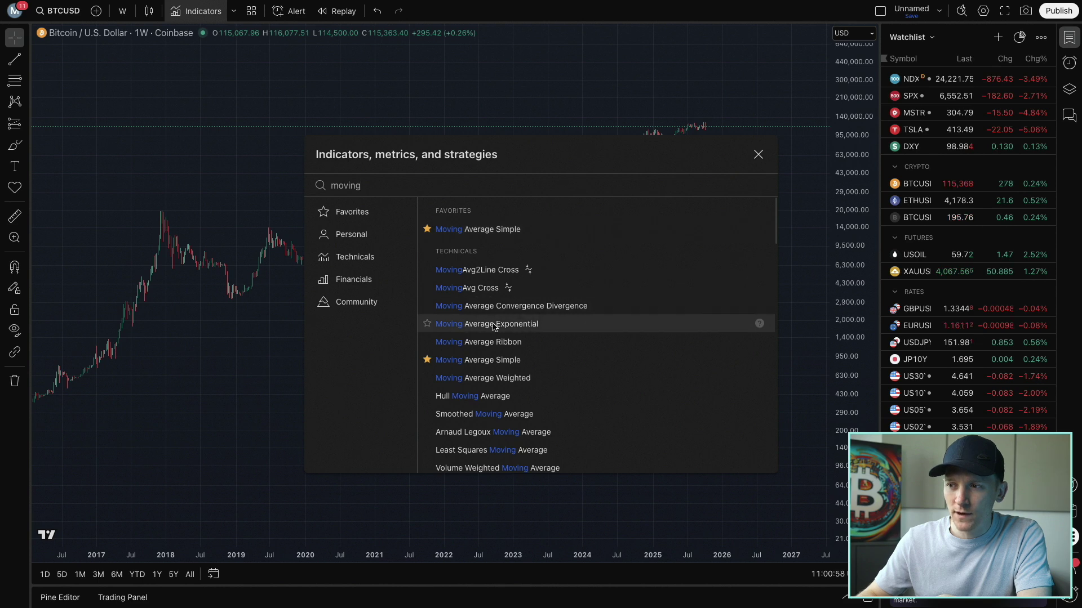
left_click(426, 324)
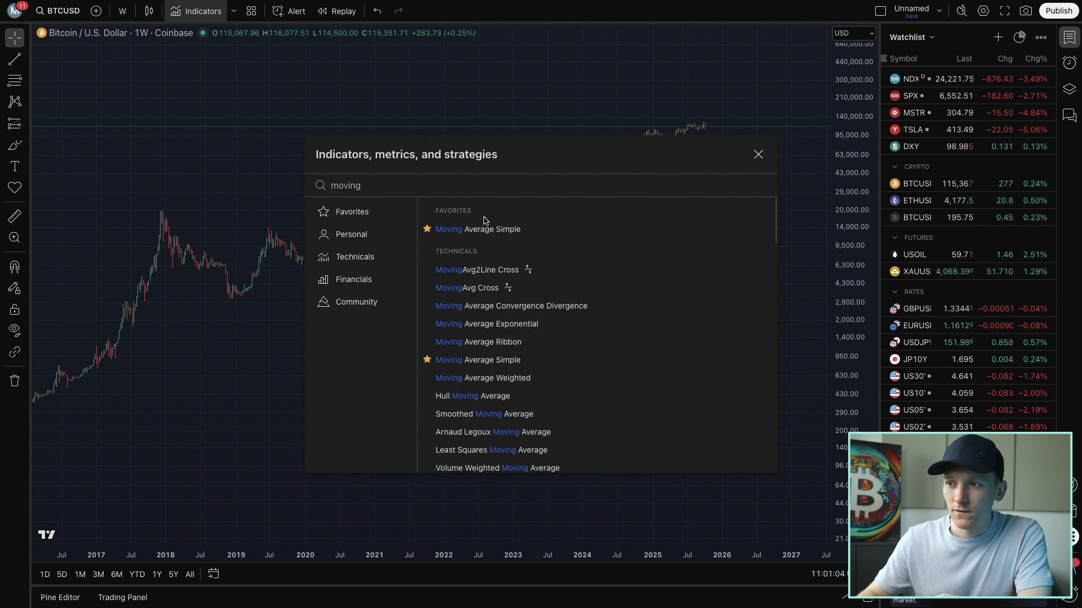
Add three Moving Average Simple indicators to the weekly BTCUSD chart.
left_click(479, 233)
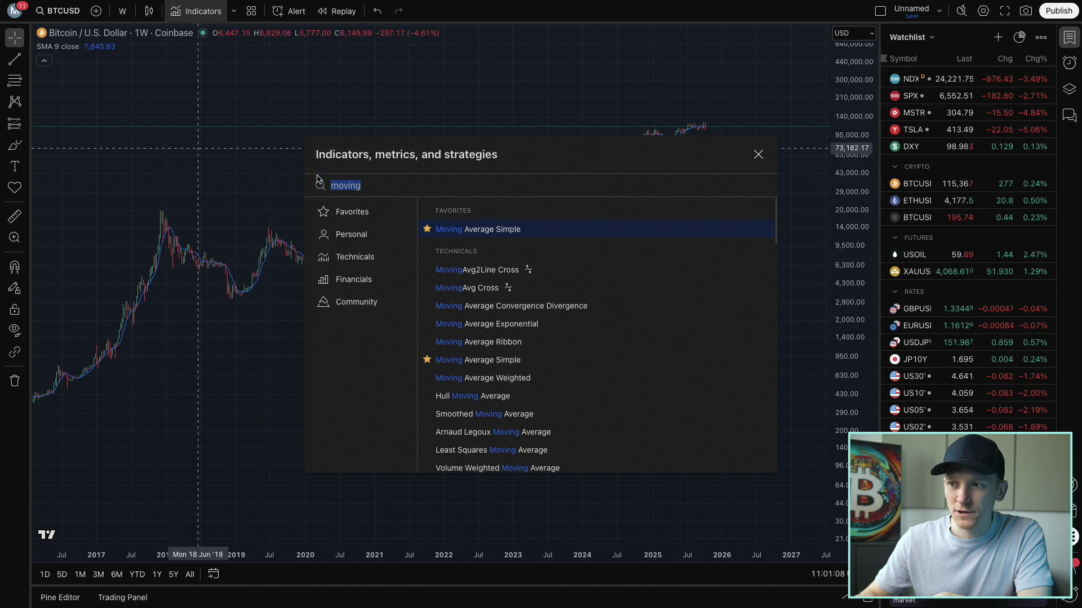
left_click(472, 233)
left_click(478, 232)
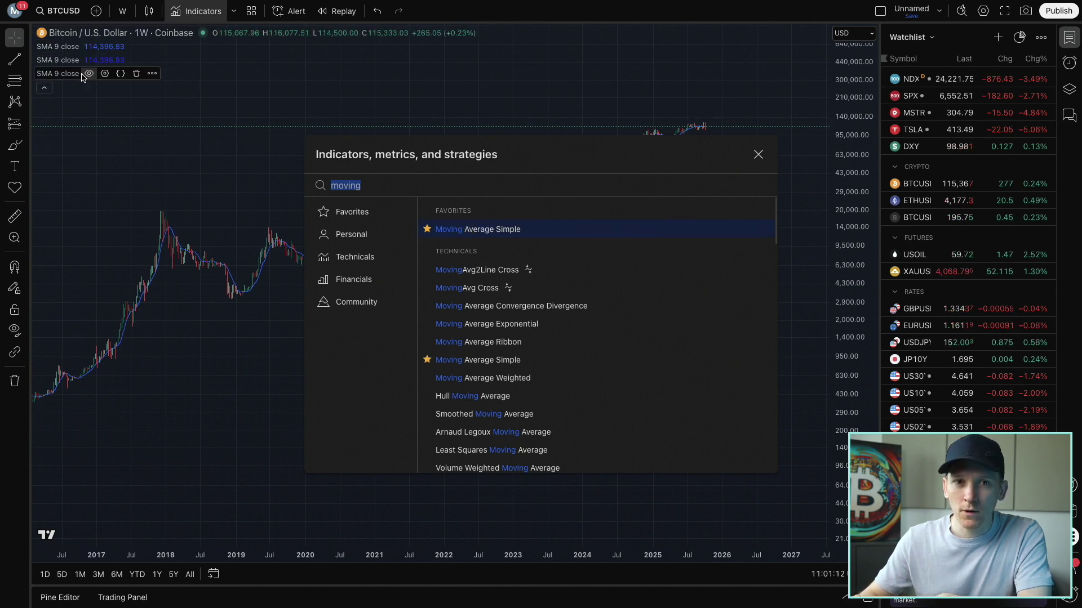
left_click(758, 155)
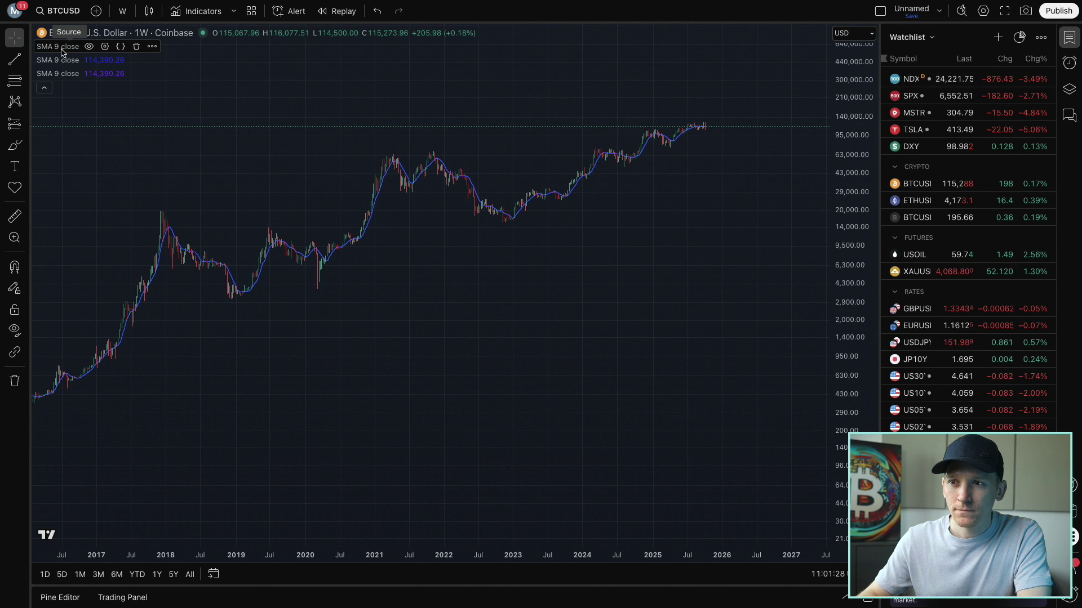
Set the first SMA's length to 50 and the second SMA's length to 100.
left_click(106, 48)
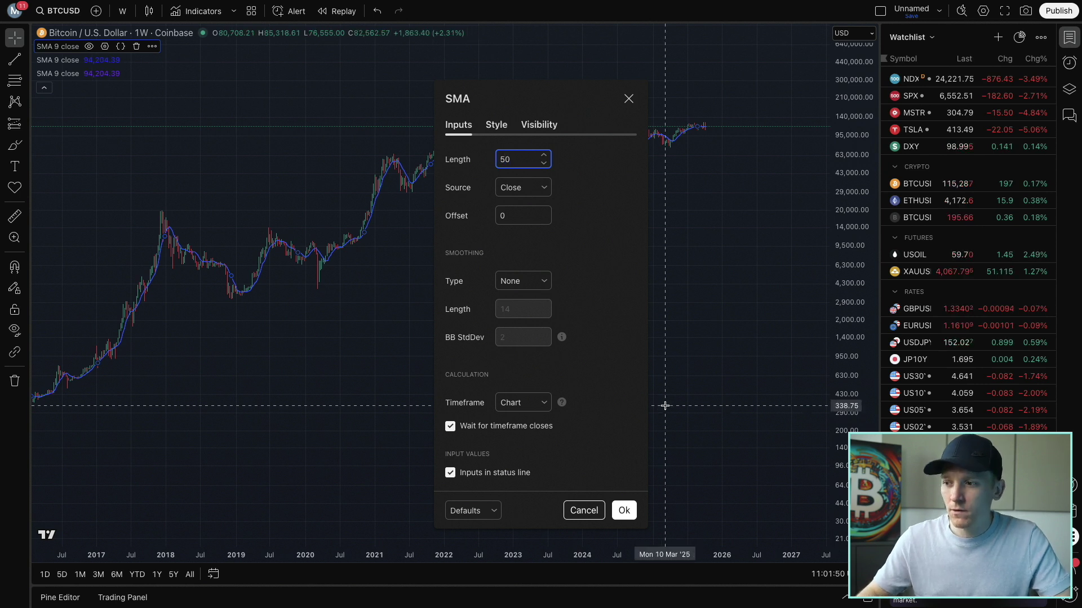
left_click(623, 510)
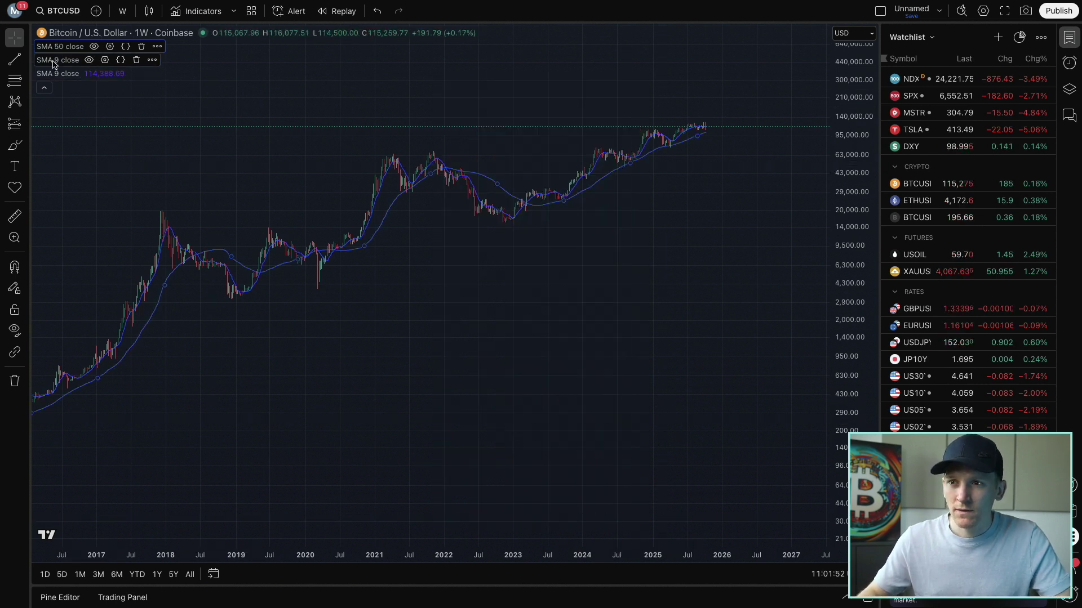
double_click(58, 60)
left_click(481, 158)
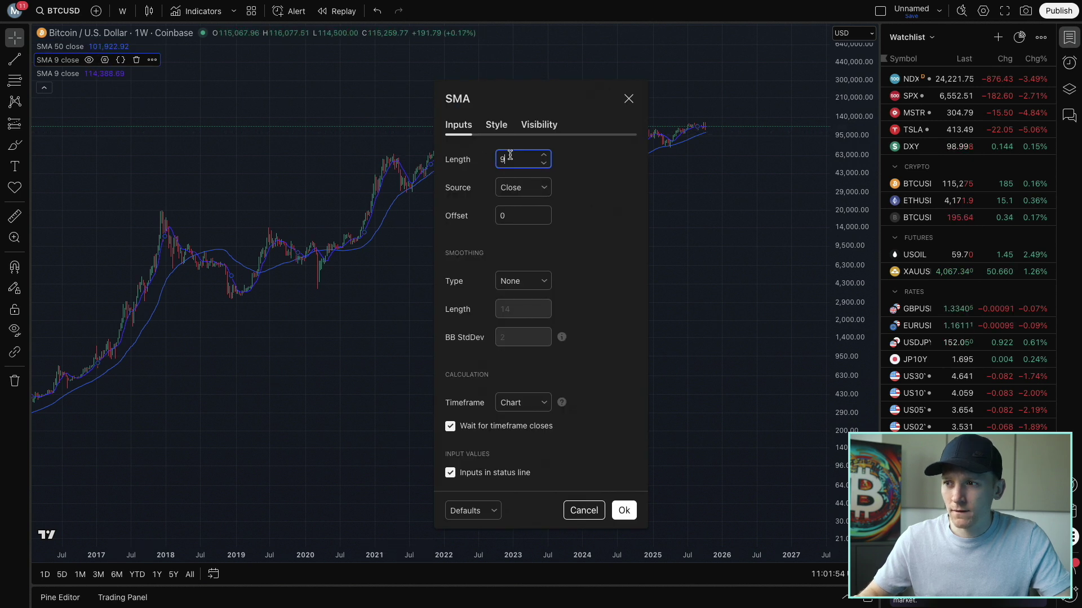
type("100")
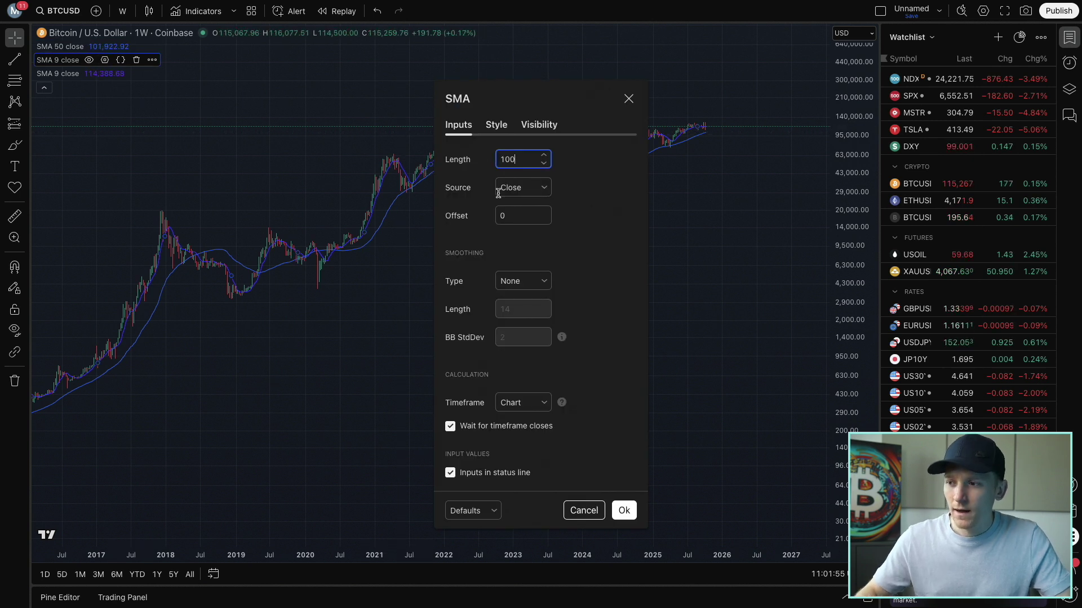
left_click(624, 511)
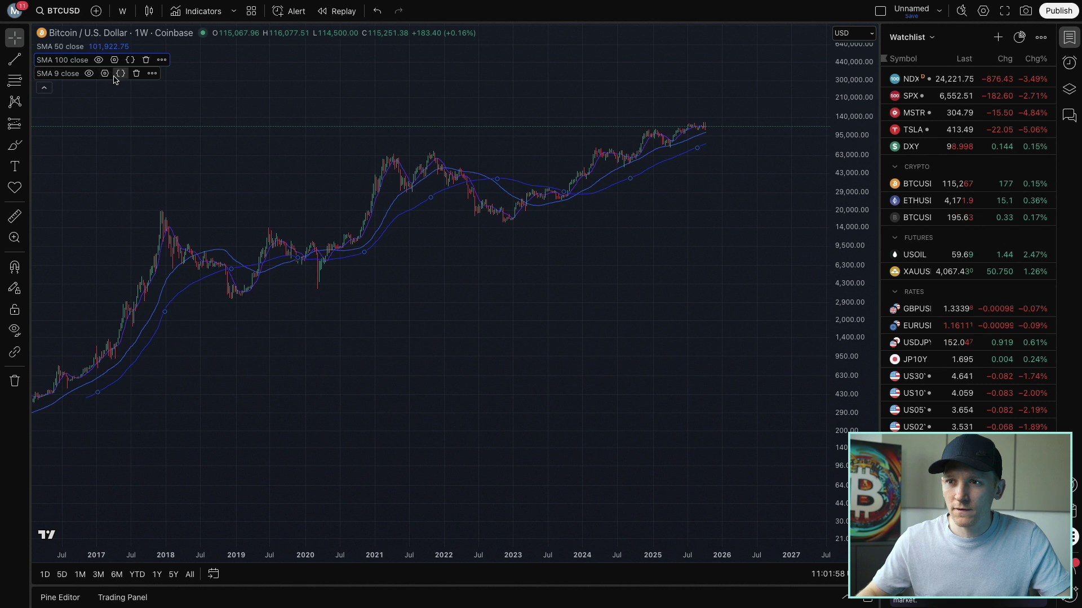
Set the remaining SMA 9 line's length to 200.
double_click(58, 73)
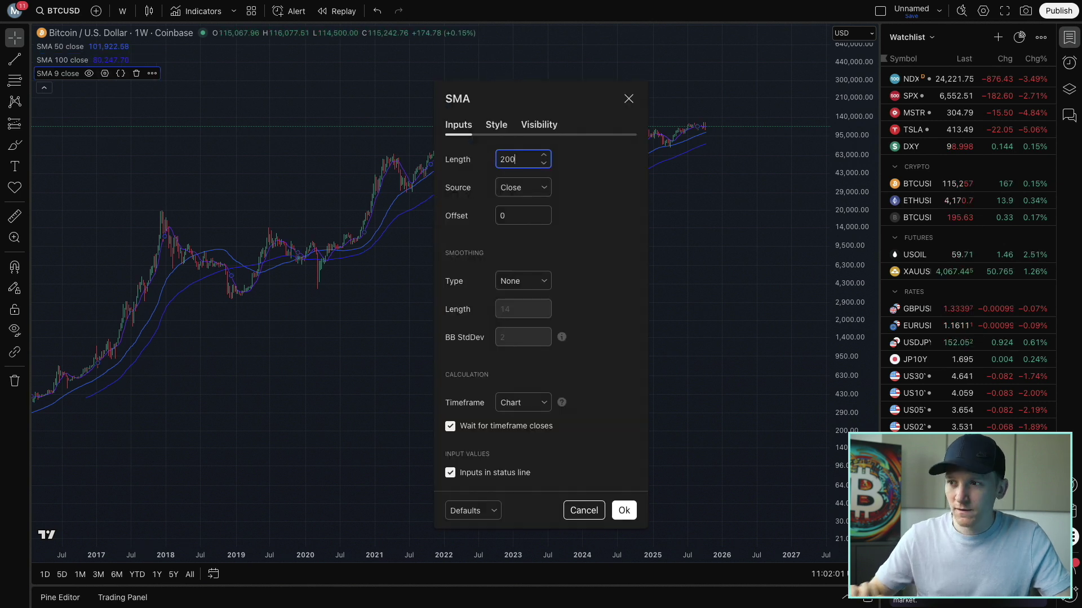
left_click(623, 509)
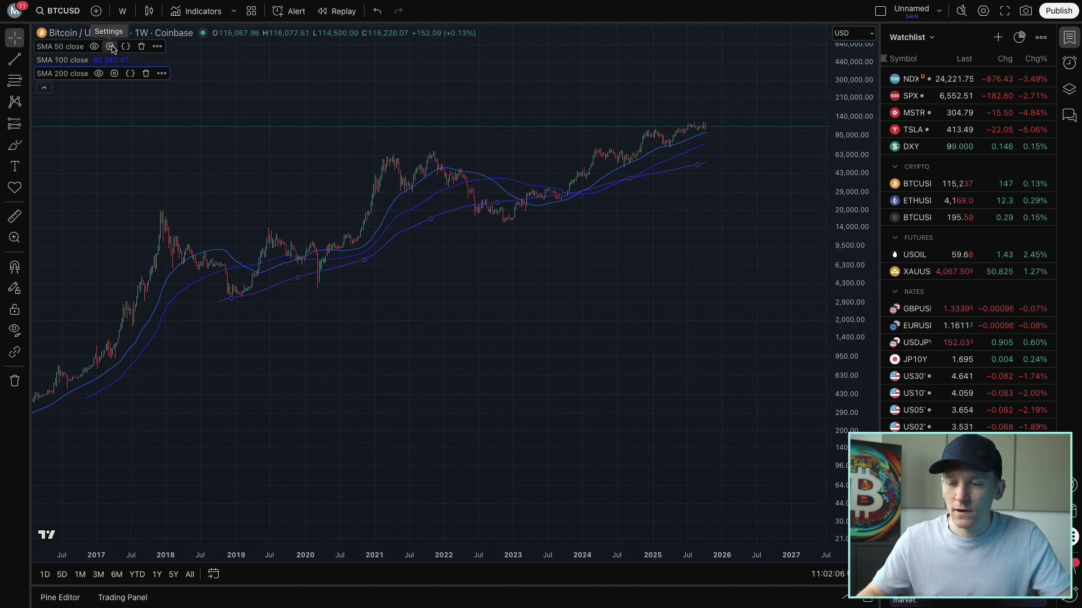
left_click(110, 46)
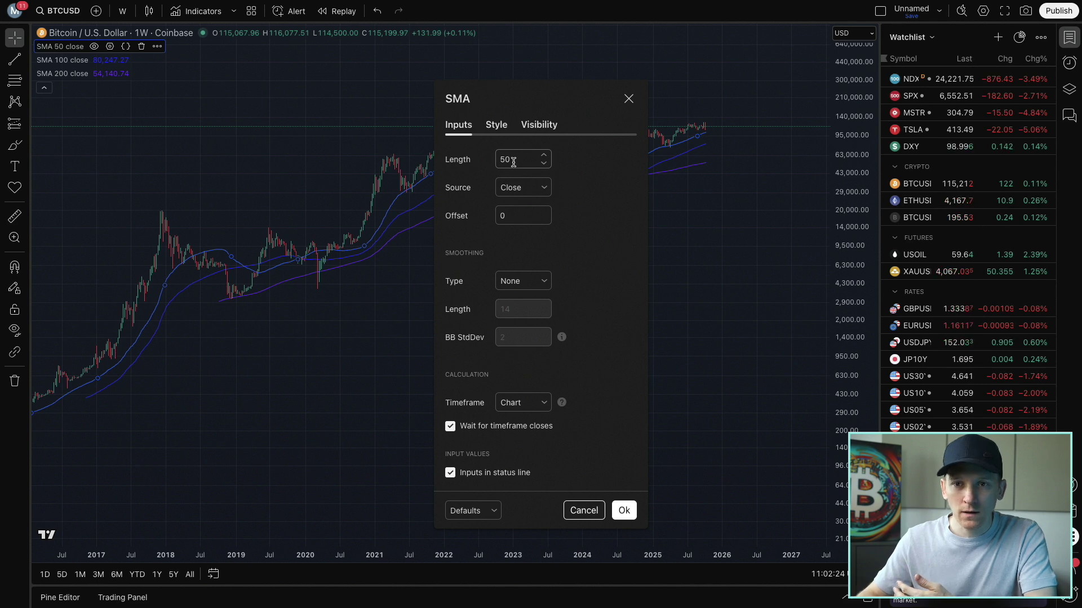
left_click(623, 511)
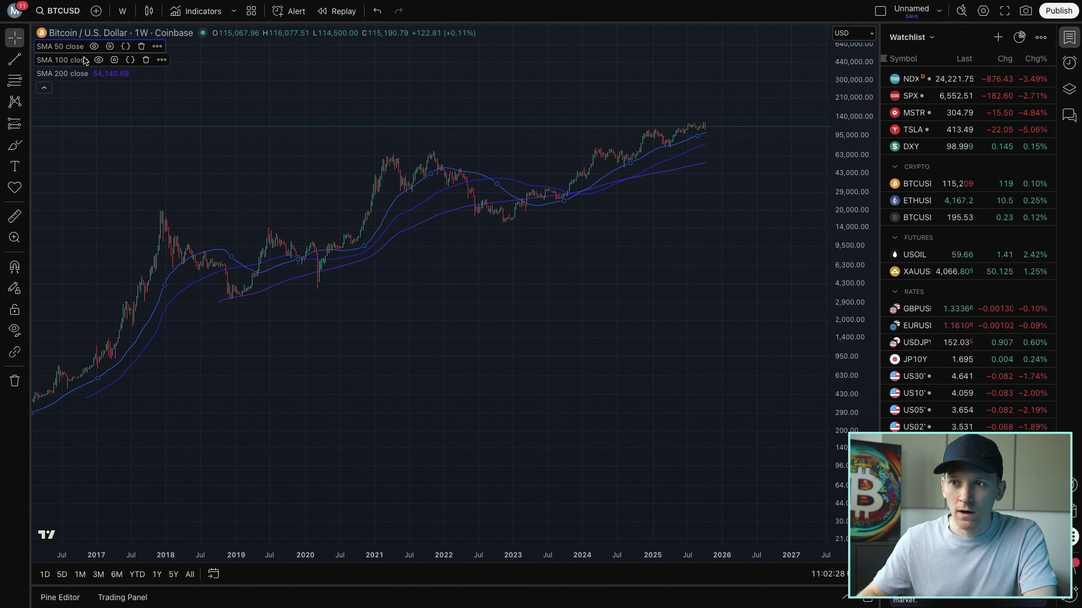
left_click(122, 11)
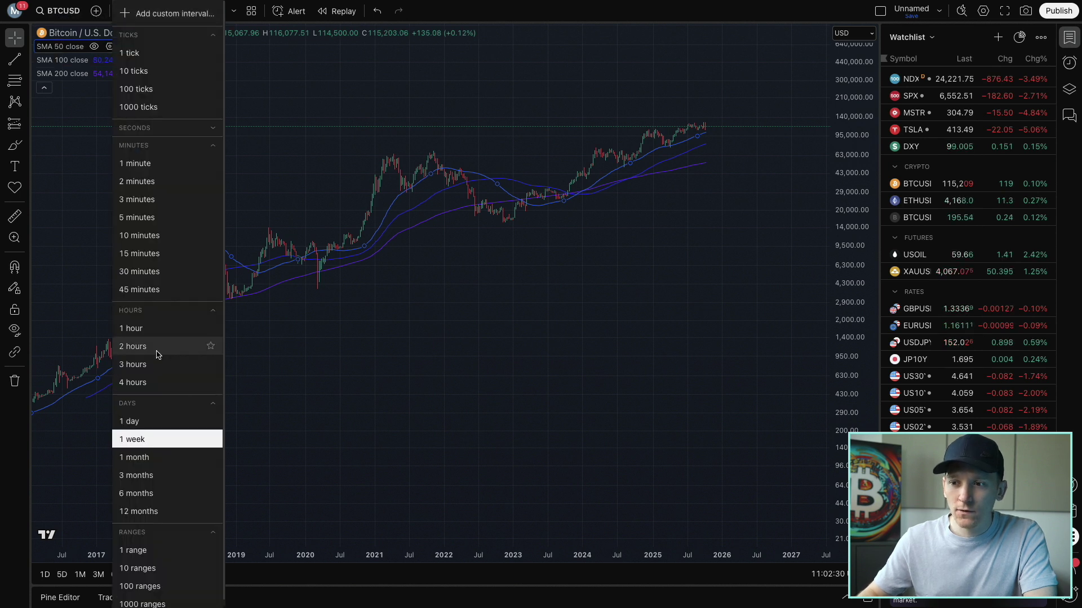
left_click(134, 422)
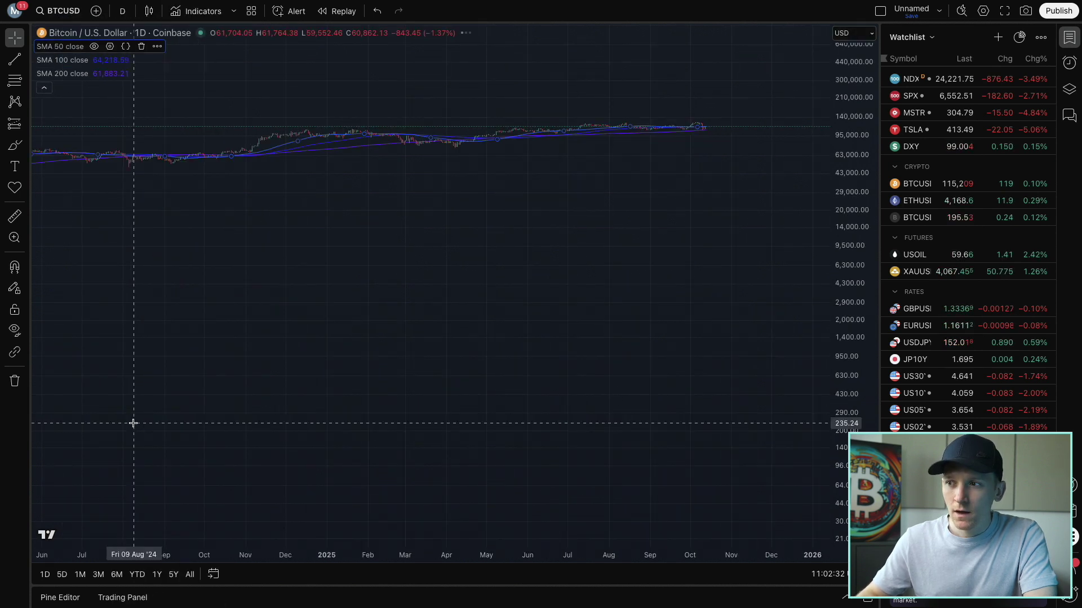
right_click(442, 268)
left_click(484, 277)
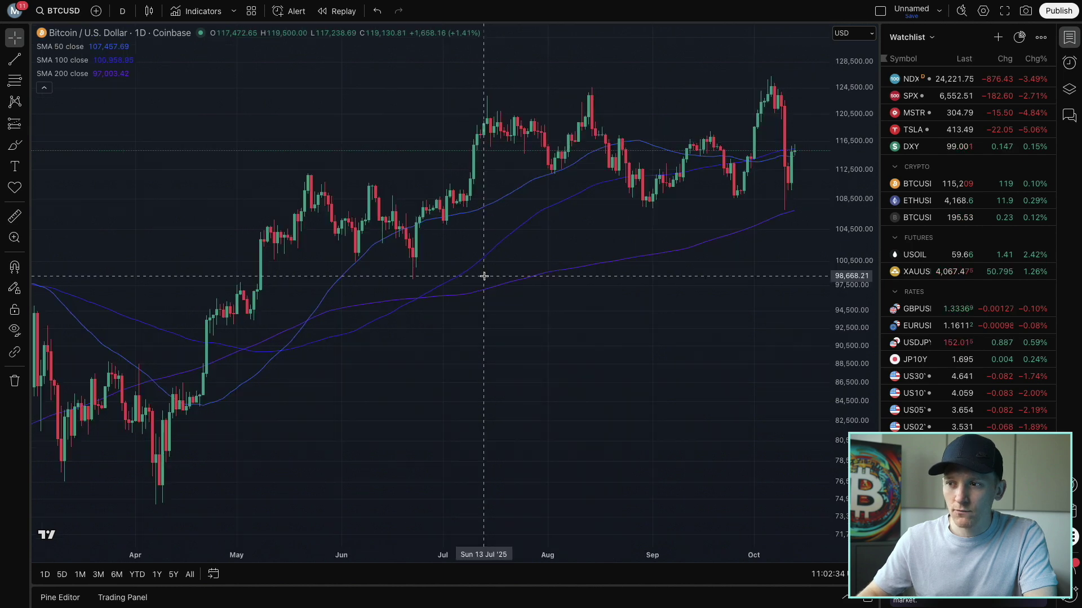
scroll(618, 227, "down", 5)
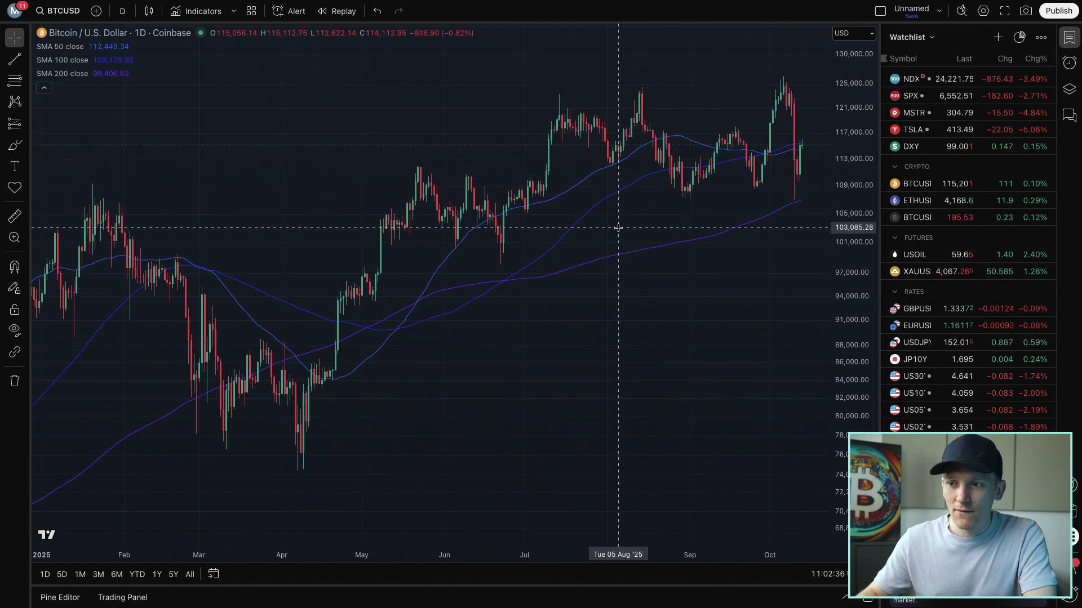
scroll(618, 227, "down", 8)
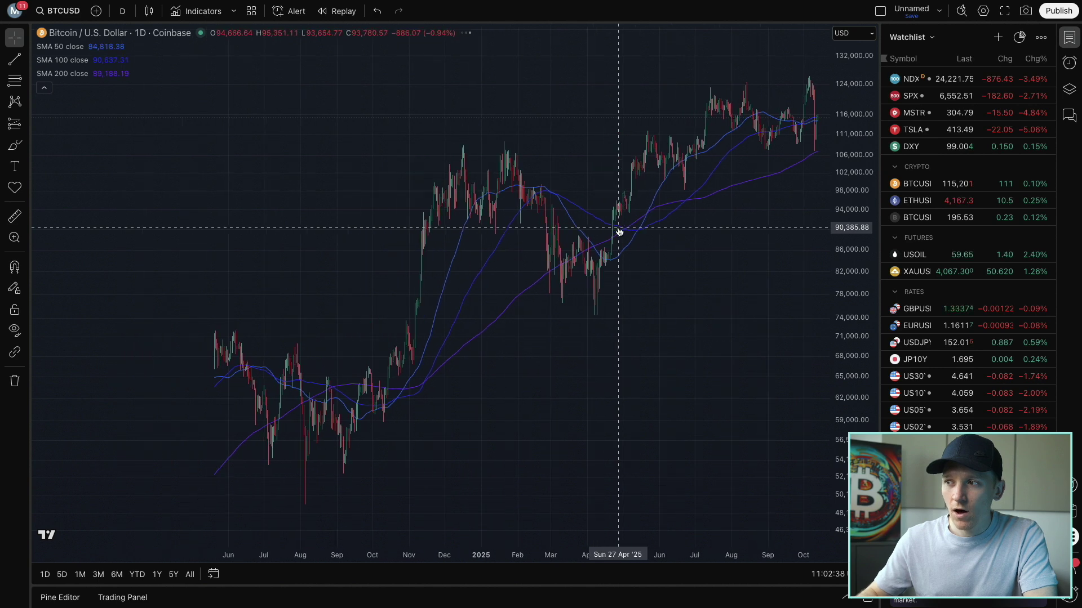
left_click_drag(840, 143, 852, 176)
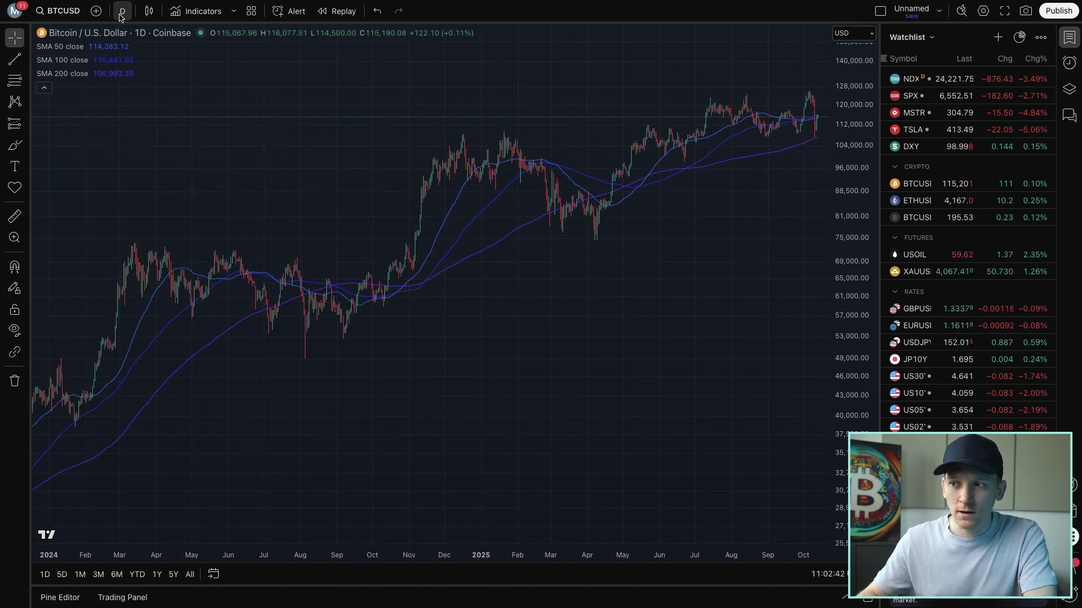
mouse_move(125, 65)
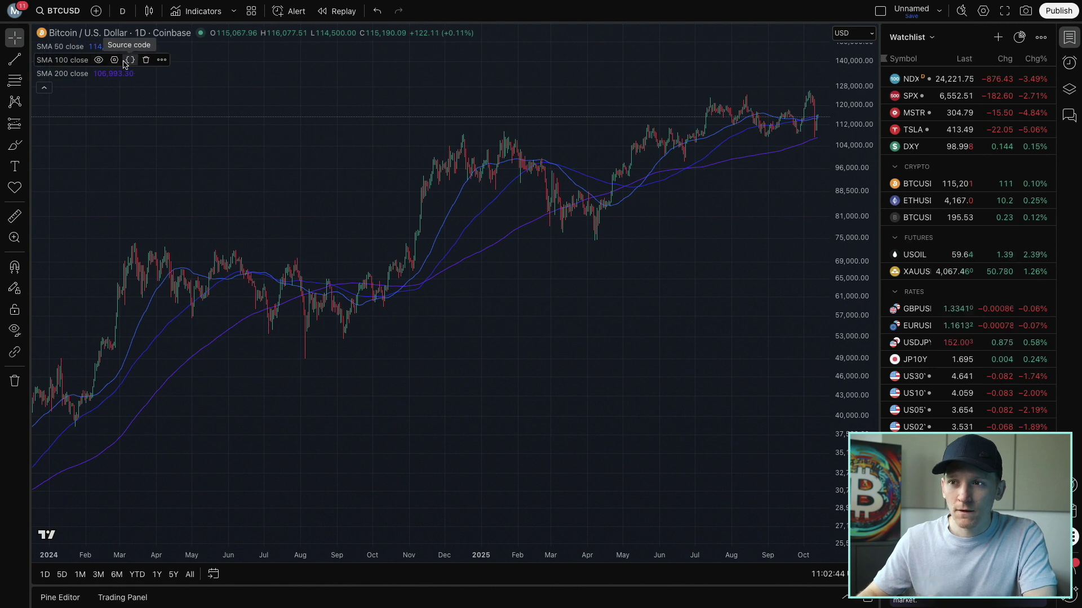
Calculate the SMA 50 and SMA 100 on the 1-week timeframe.
mouse_move(69, 48)
left_click(110, 47)
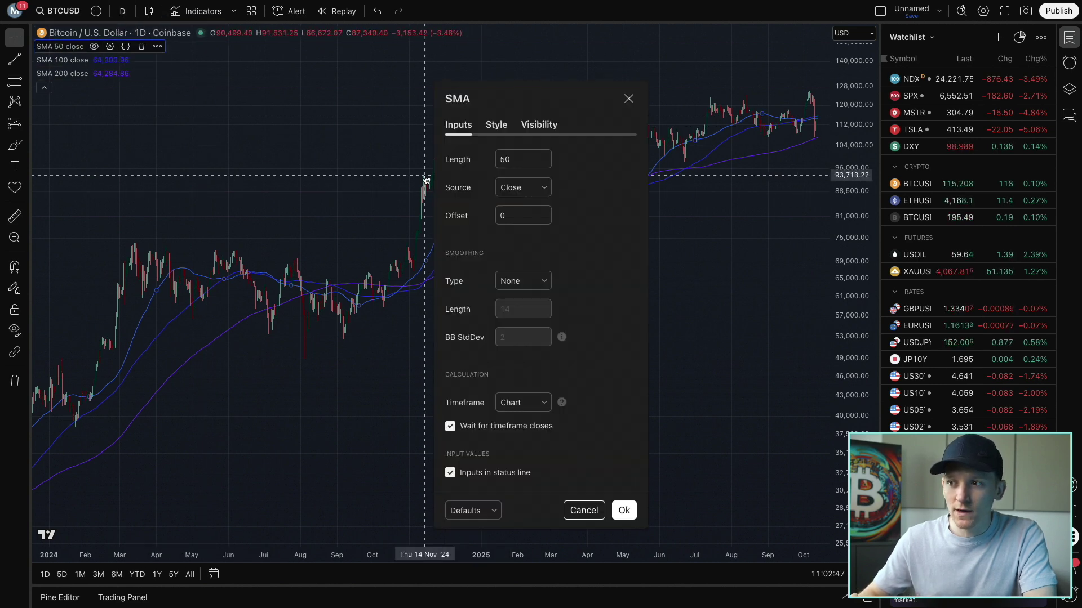
left_click(545, 404)
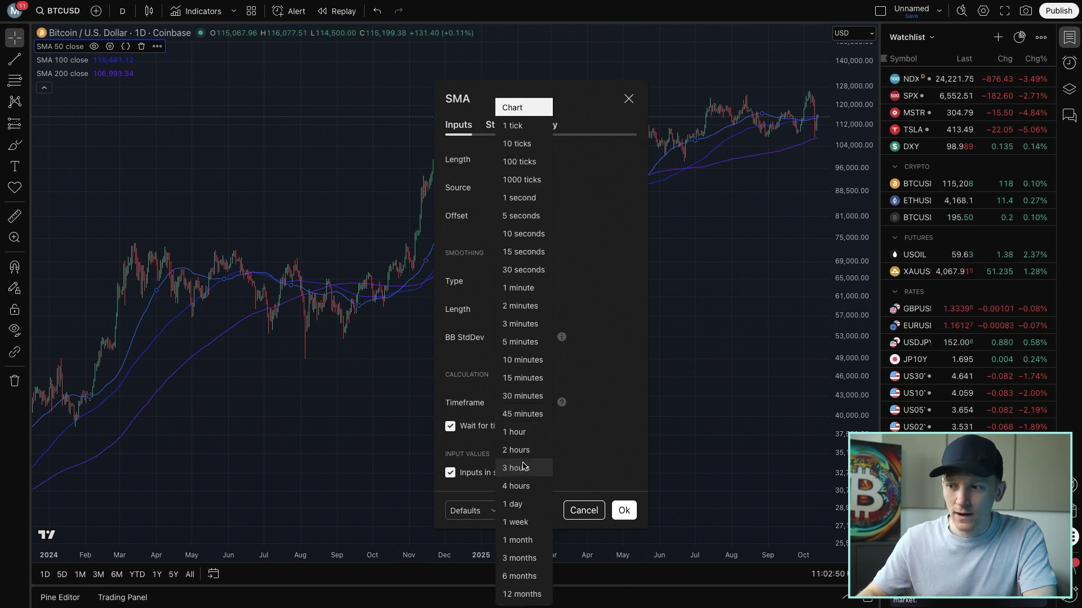
left_click(514, 522)
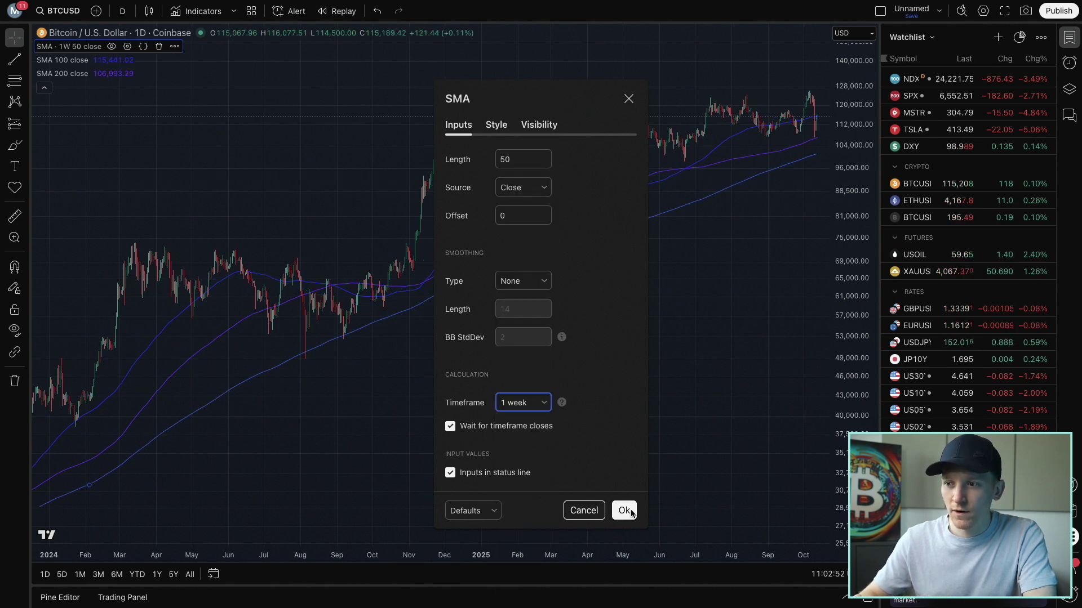
left_click(625, 511)
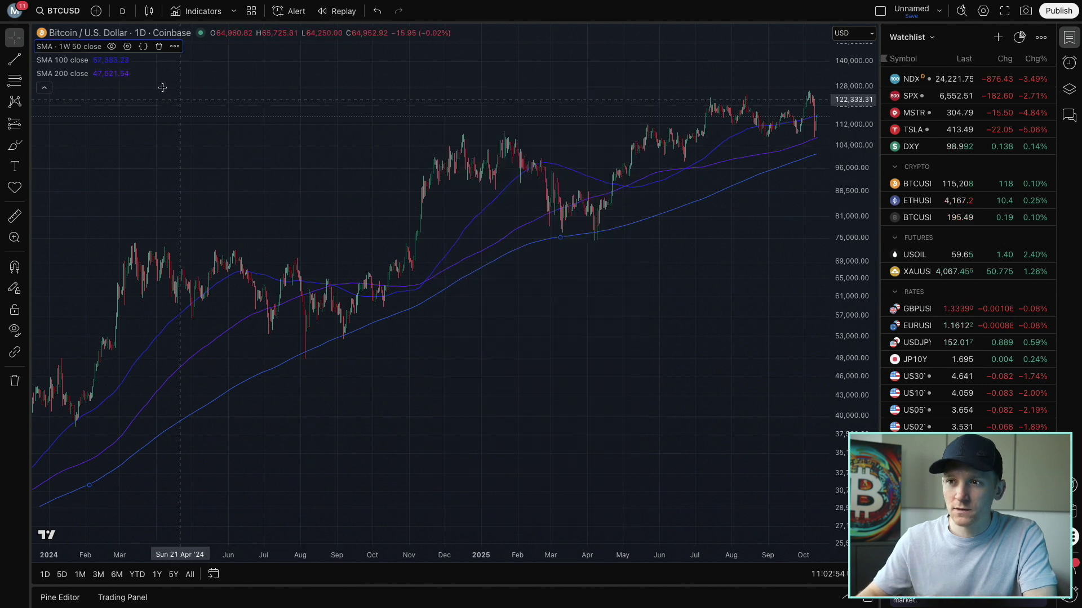
left_click(114, 60)
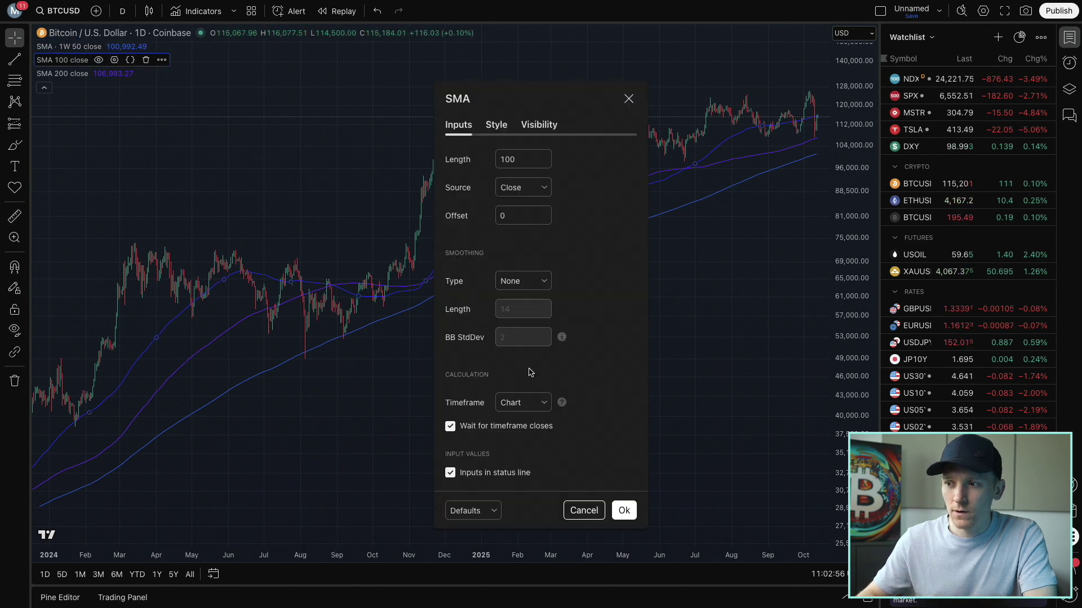
left_click(529, 402)
left_click(514, 523)
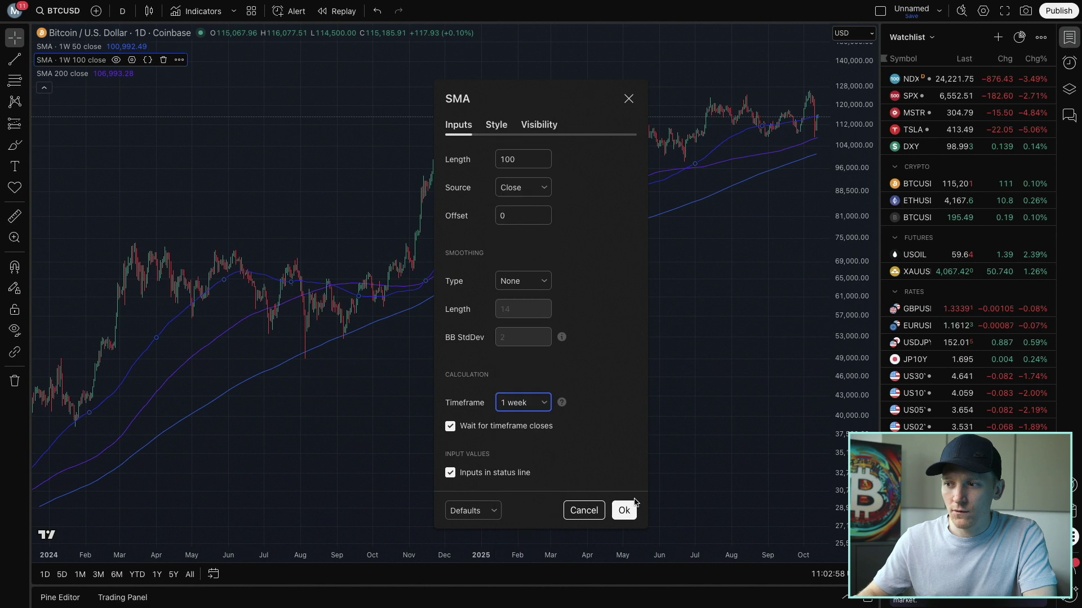
left_click(625, 510)
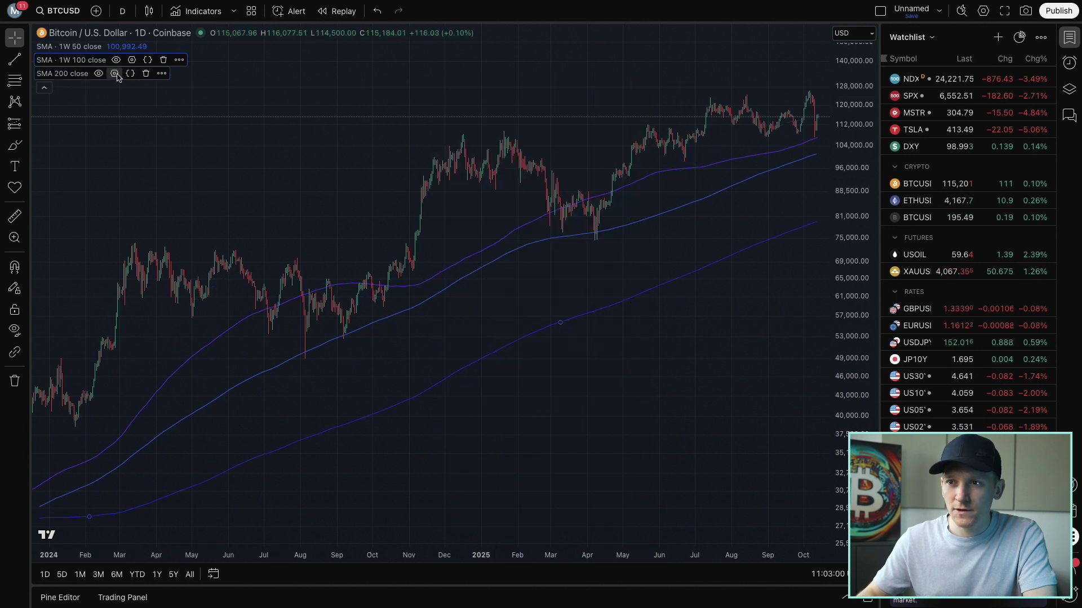
Put the SMA 200 on the 1-week timeframe as well.
left_click(114, 74)
left_click(523, 402)
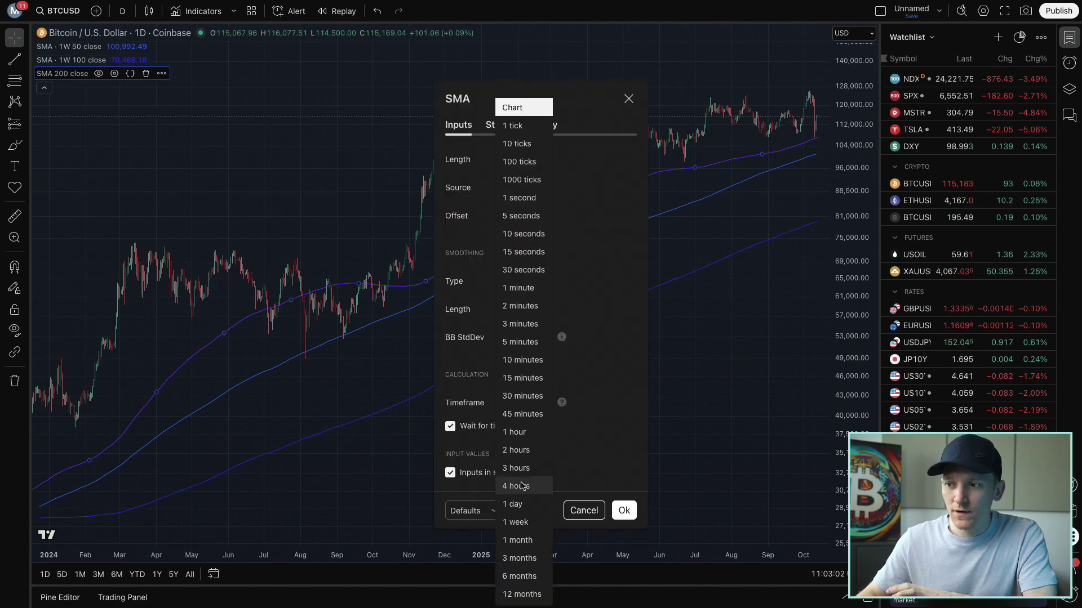
left_click(521, 522)
left_click(624, 510)
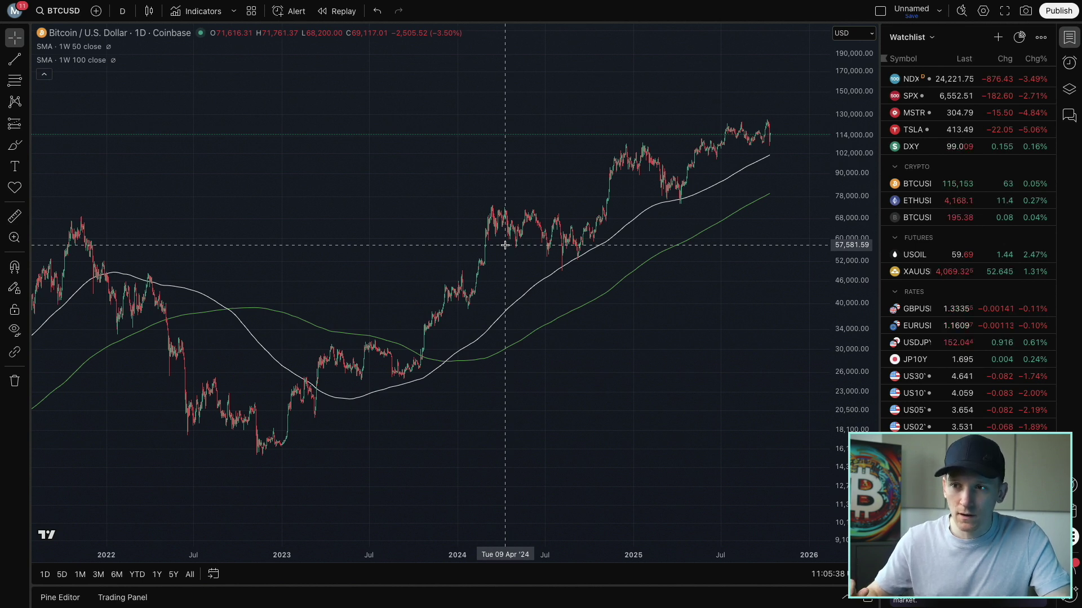
mouse_move(54, 53)
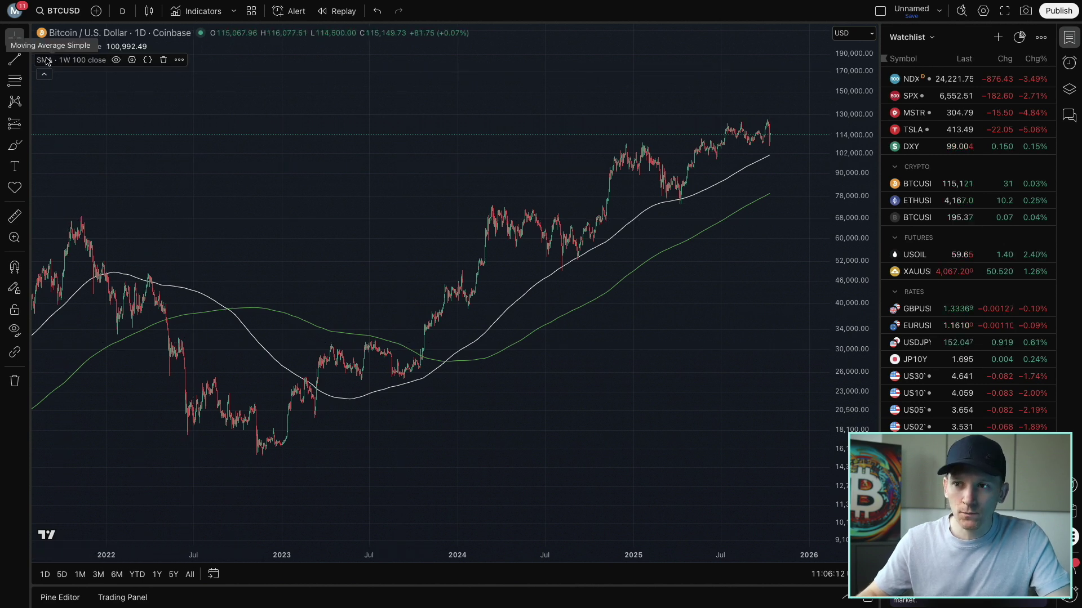
left_click(163, 60)
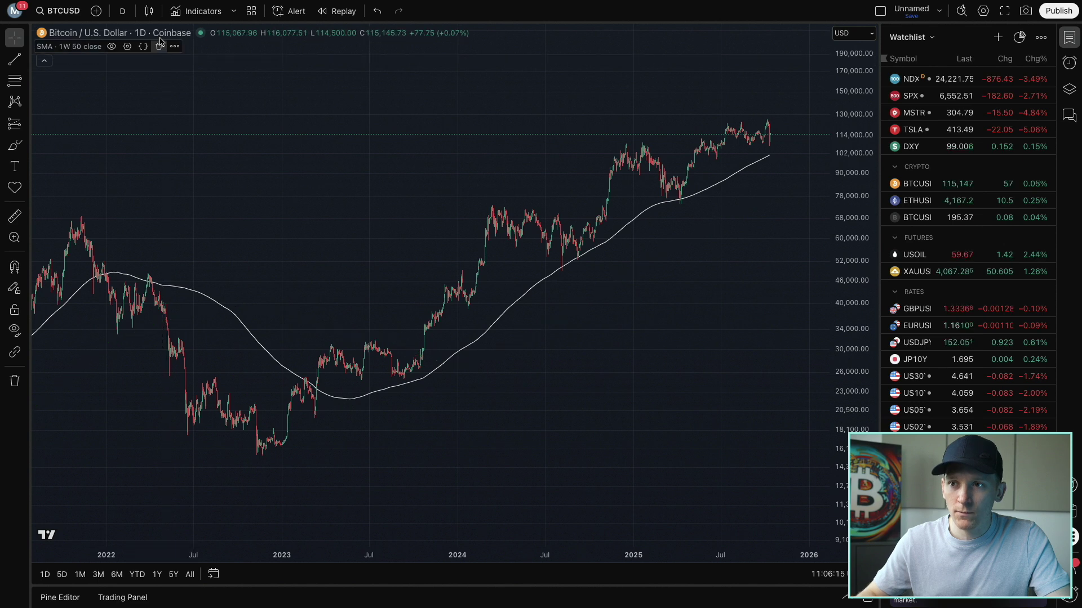
Add a Moving Average Exponential to the chart from a 'moving' indicator search.
left_click(211, 16)
type("moving")
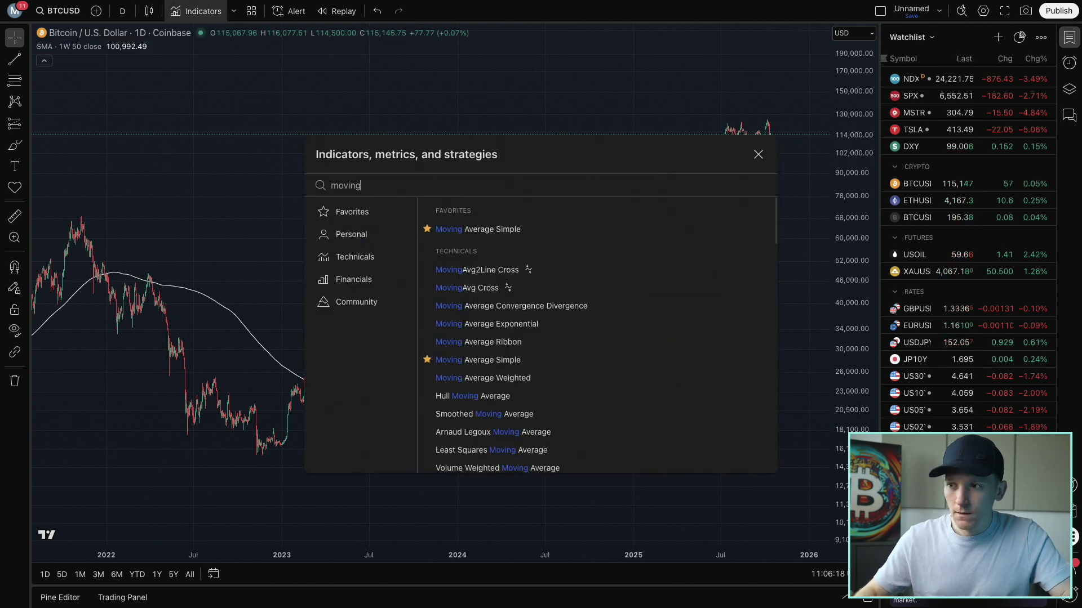
left_click(489, 323)
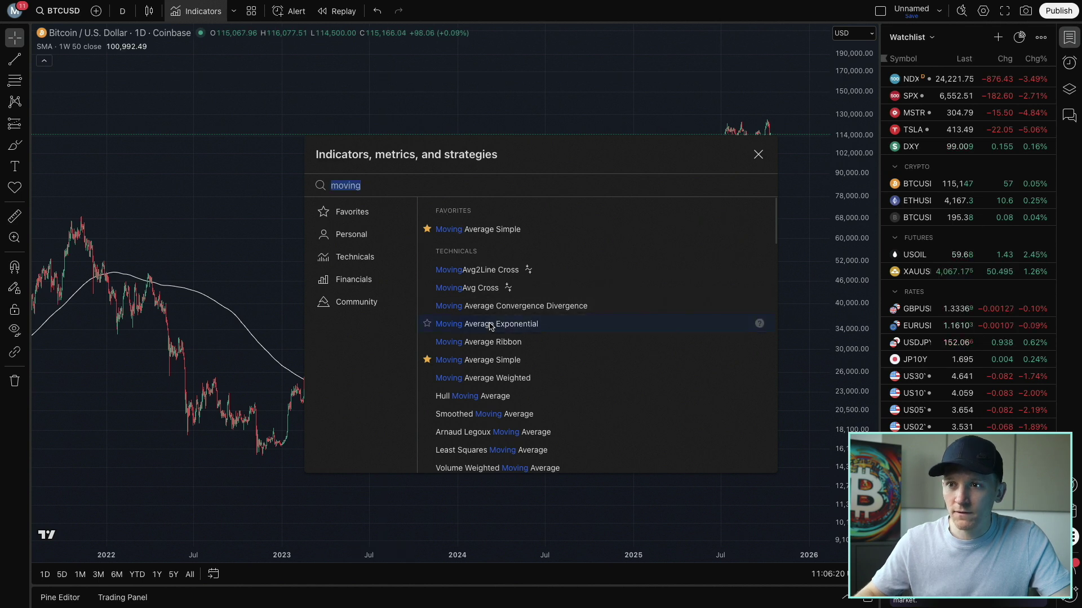
Give the EMA length 50 and a 1-week timeframe.
left_click(104, 60)
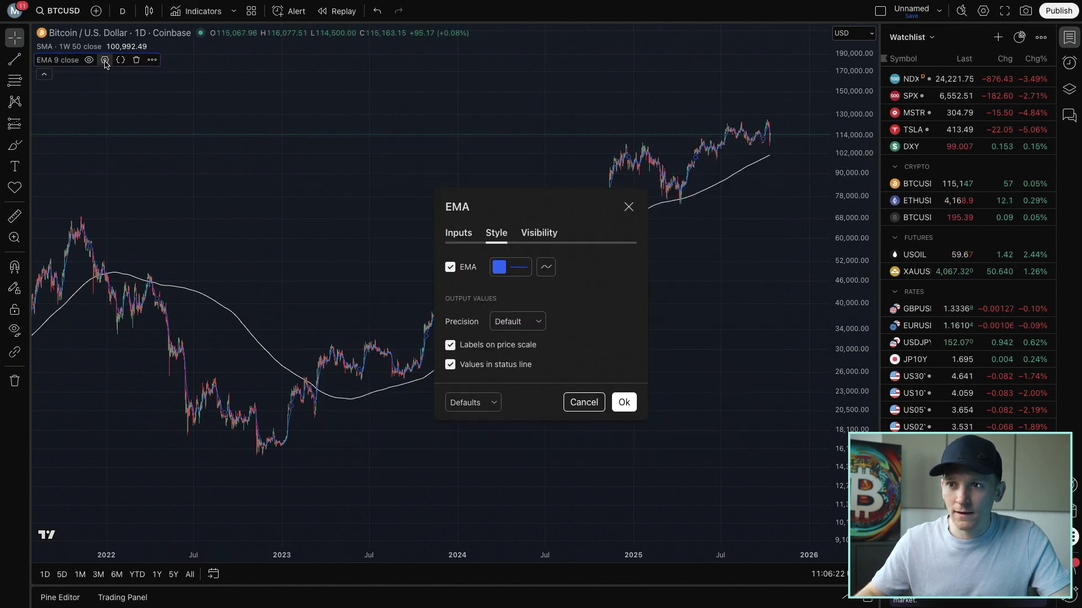
left_click(458, 233)
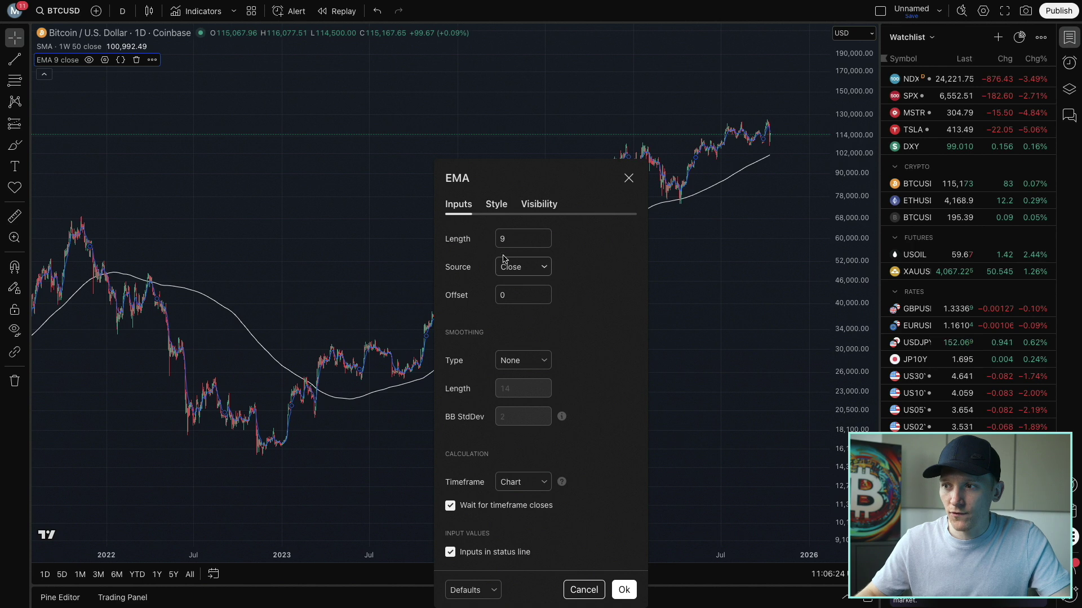
left_click_drag(513, 241, 496, 243)
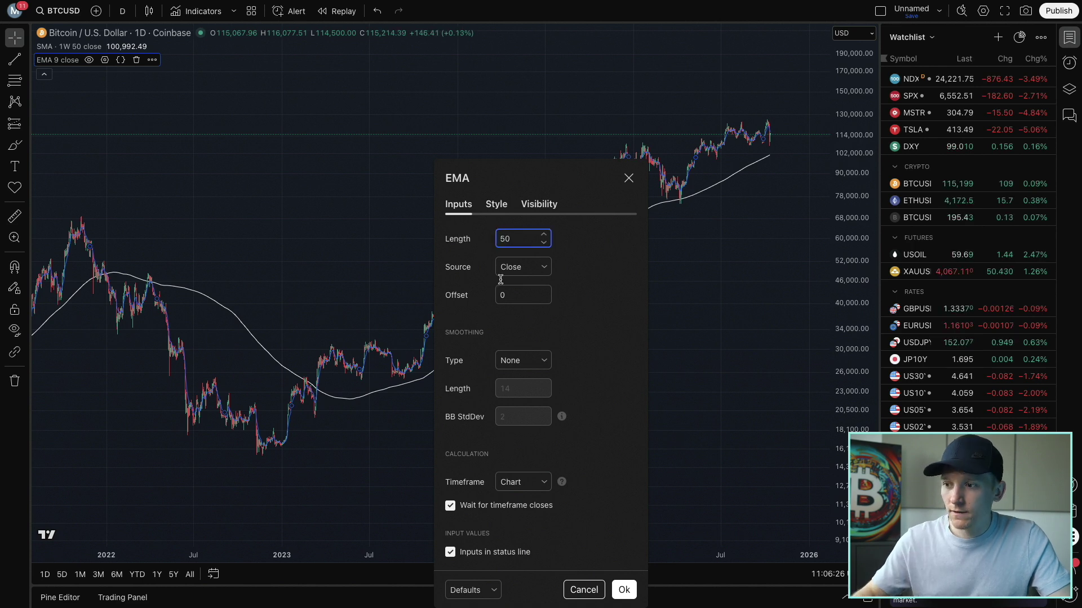
left_click(523, 490)
left_click(524, 525)
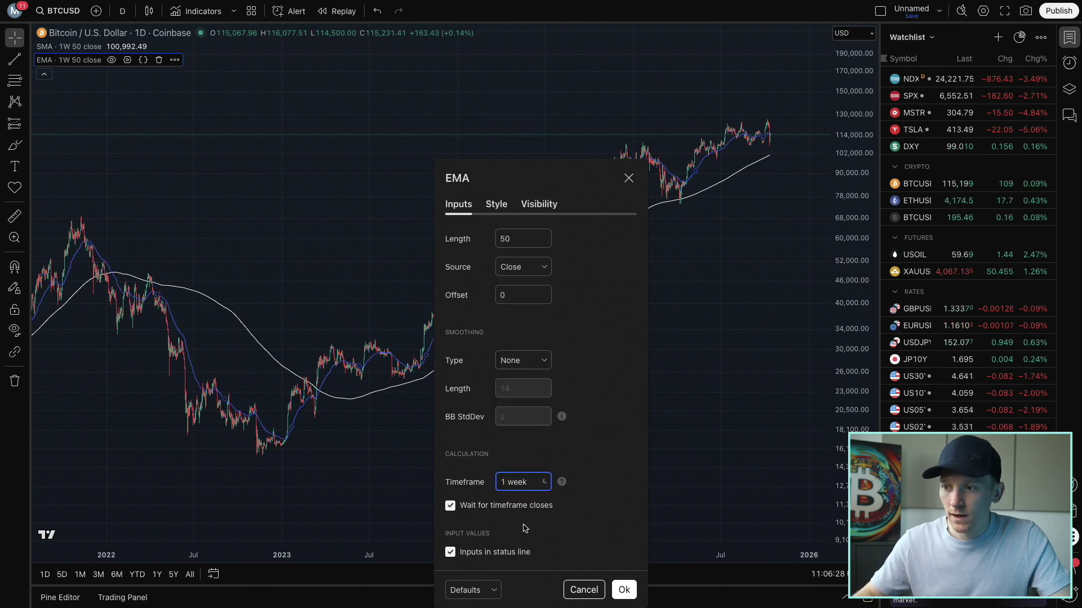
Colour the EMA line yellow and apply the settings.
left_click(491, 206)
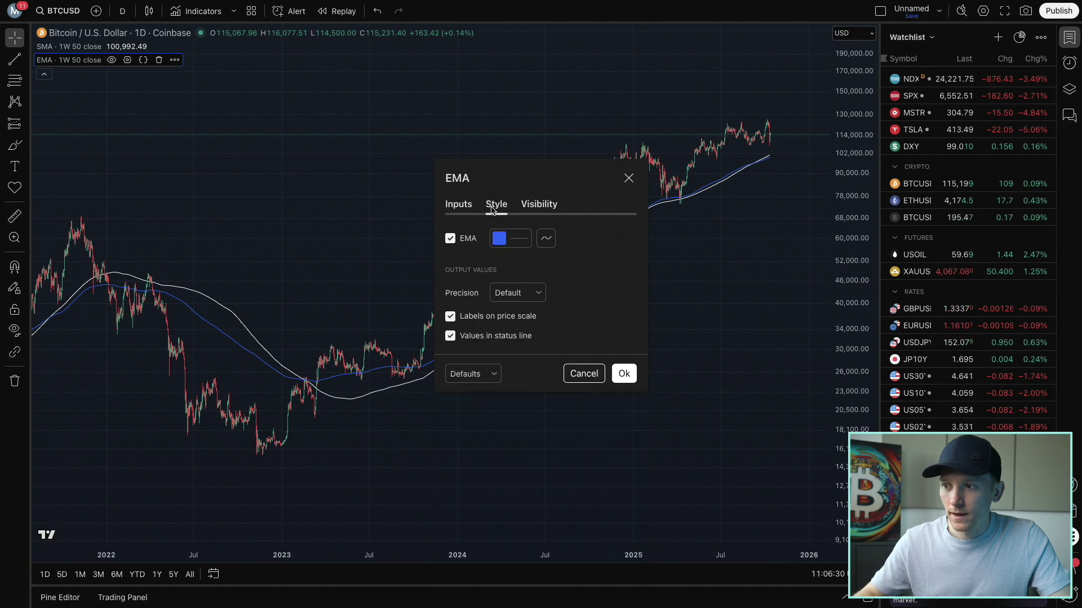
left_click(500, 240)
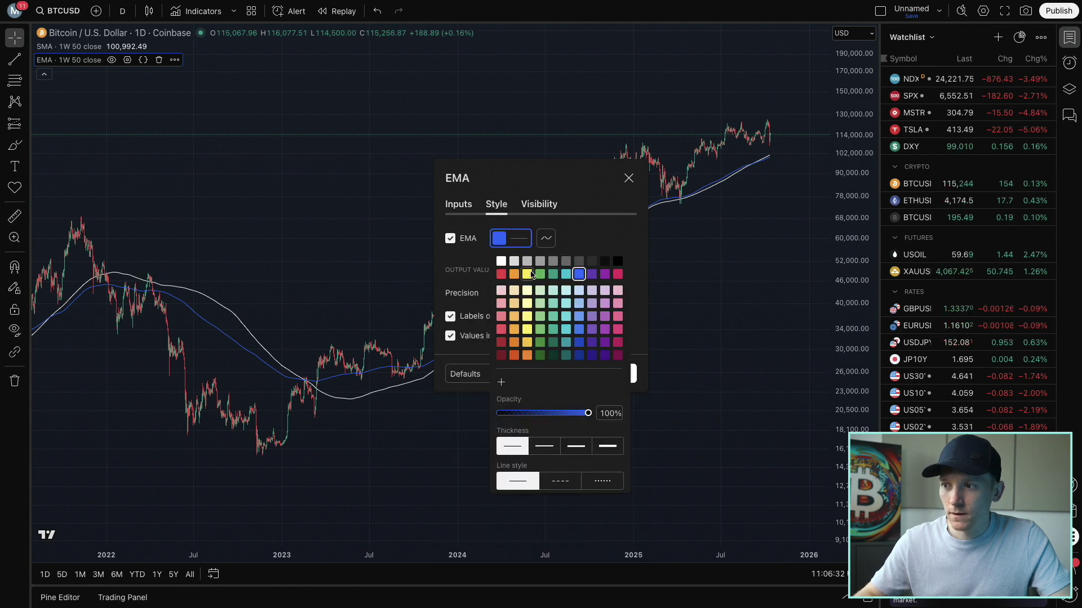
left_click(540, 291)
left_click(540, 317)
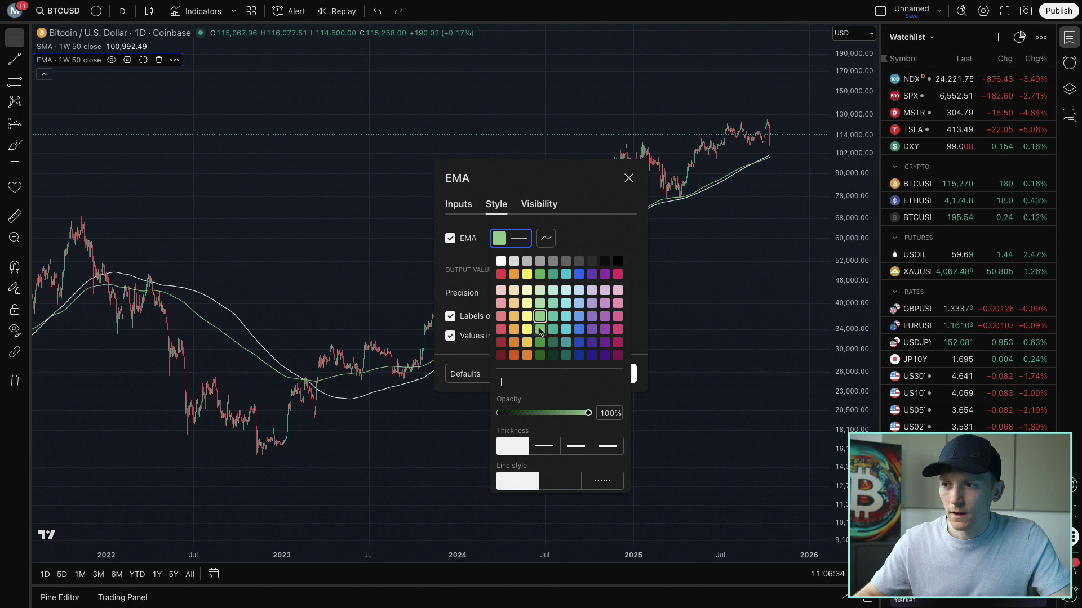
left_click(482, 369)
left_click(622, 375)
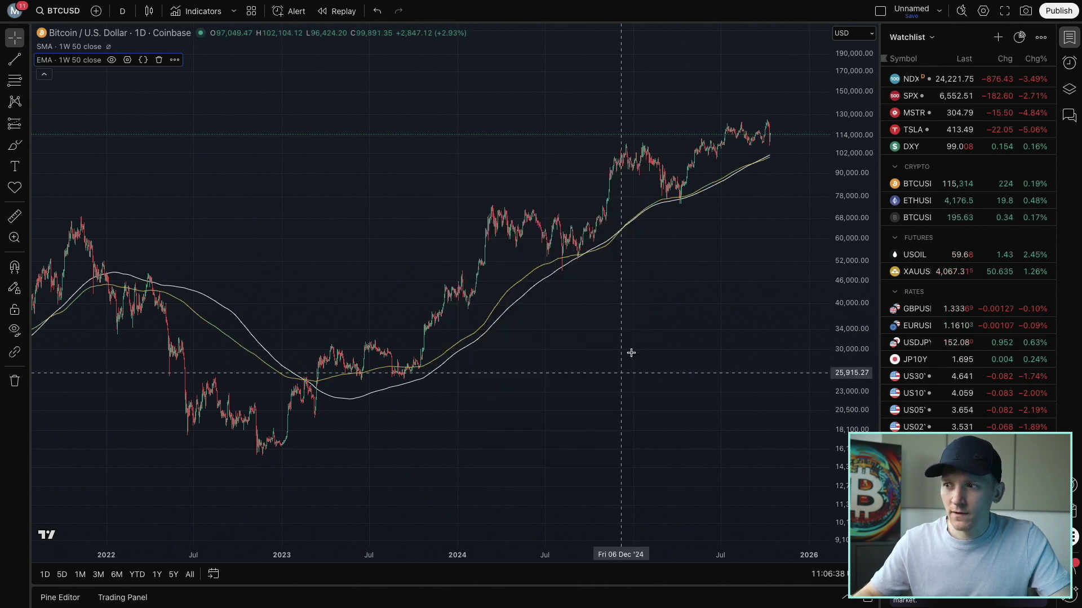